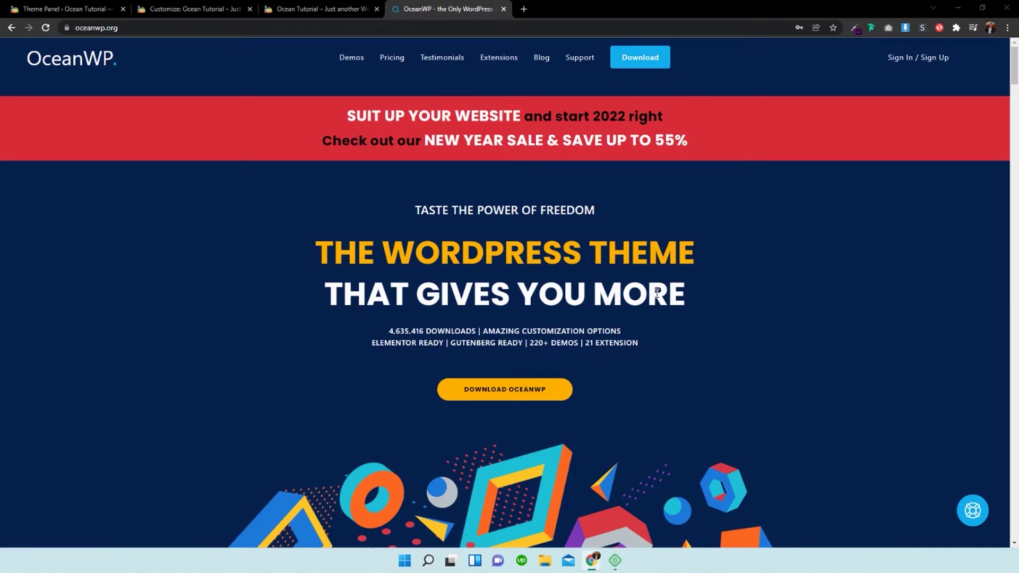
# - Sign in to the OceanWP.org account and open its Downloads page
pyautogui.click(910, 60)
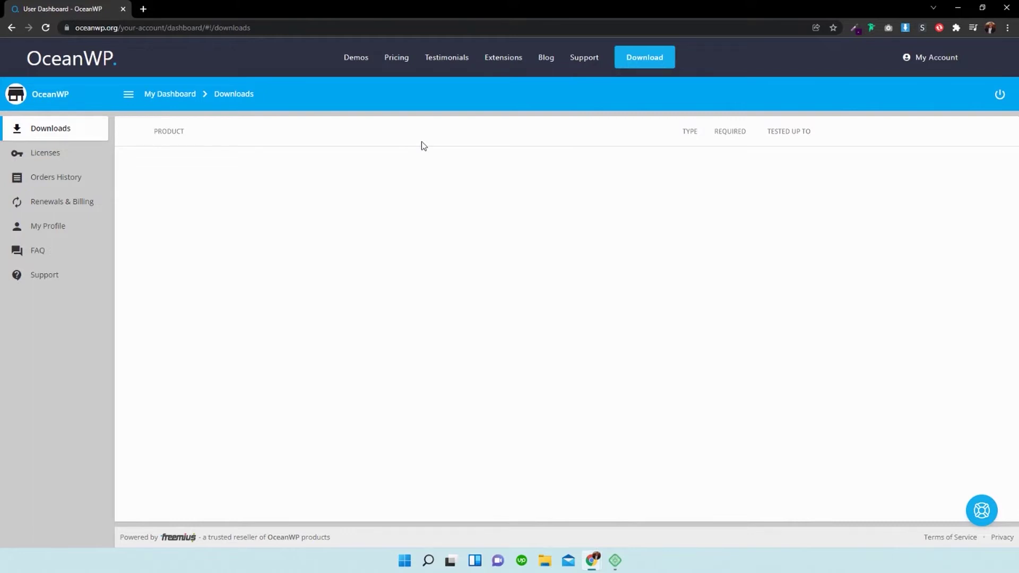
# - Review the Licenses table, including the Ocean Cookie Notice Add-On at 0 of 3 activations
pyautogui.click(85, 153)
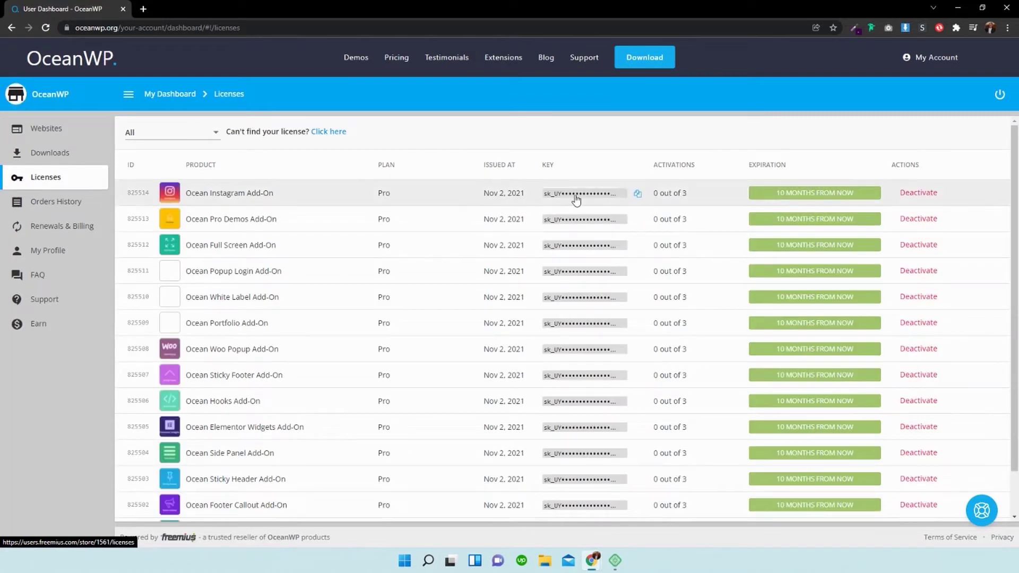
pyautogui.scroll(-2, 485, 293)
pyautogui.scroll(2, 485, 294)
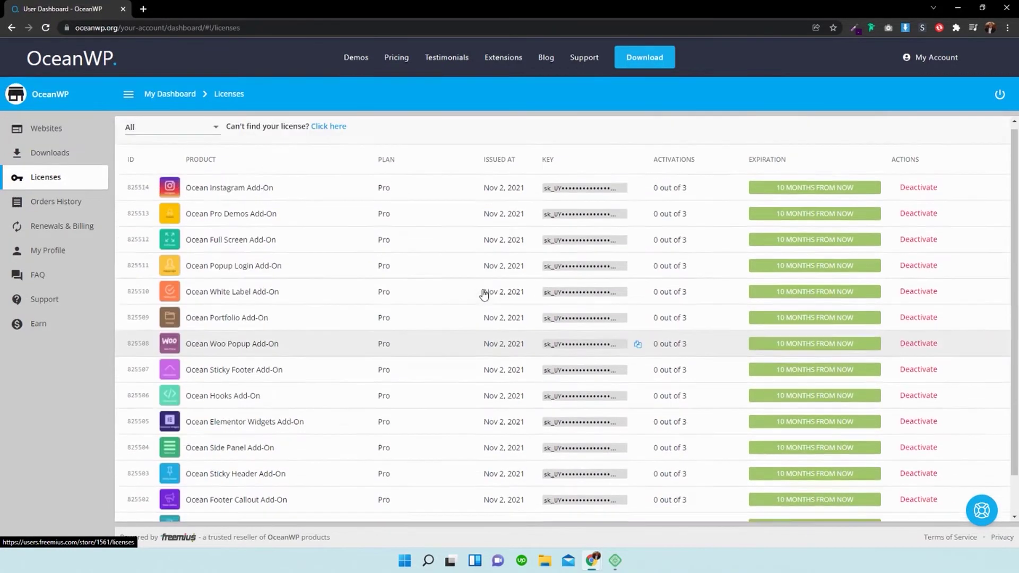
pyautogui.scroll(-2, 237, 266)
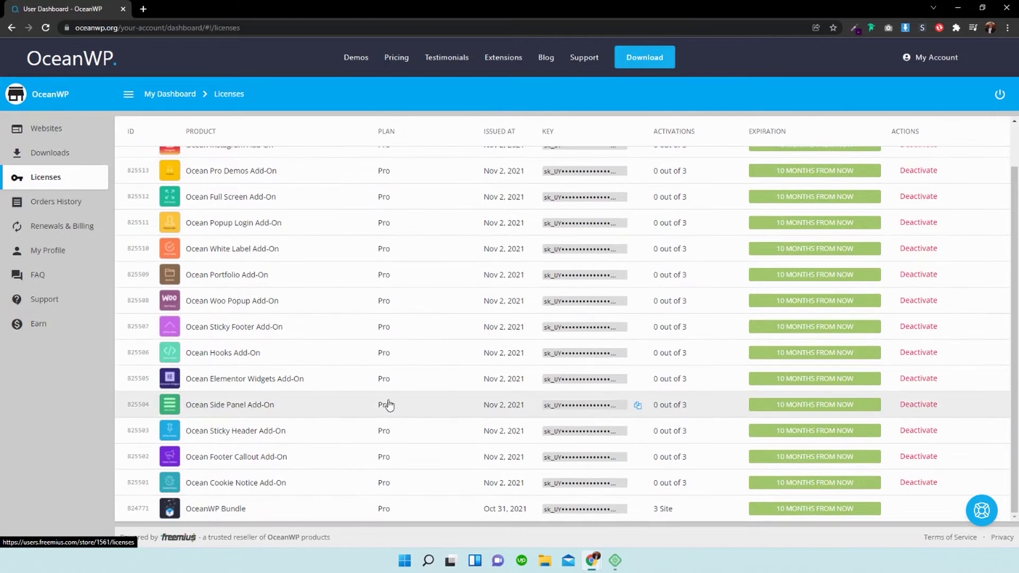
pyautogui.scroll(2, 442, 258)
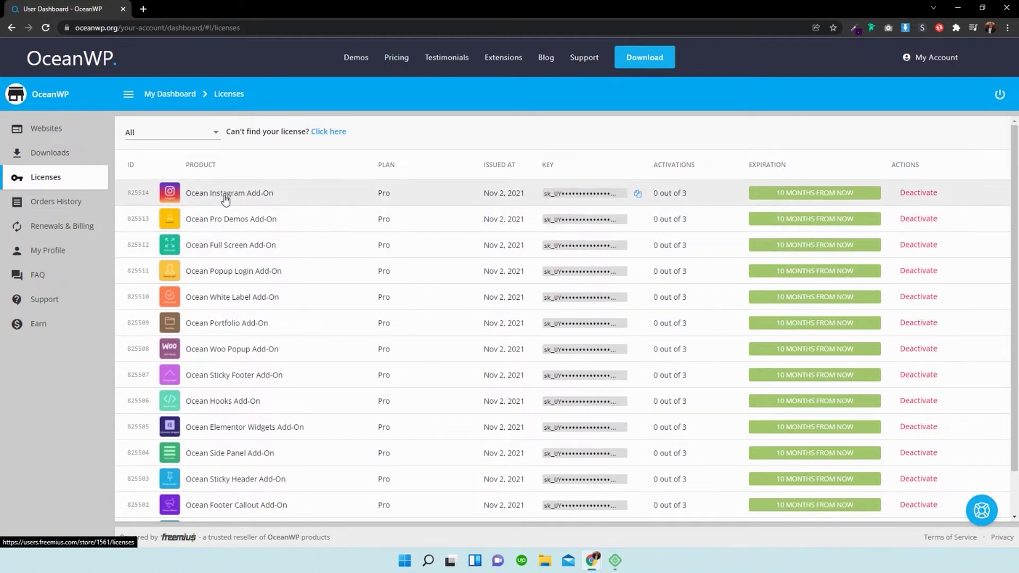
pyautogui.scroll(-1, 257, 211)
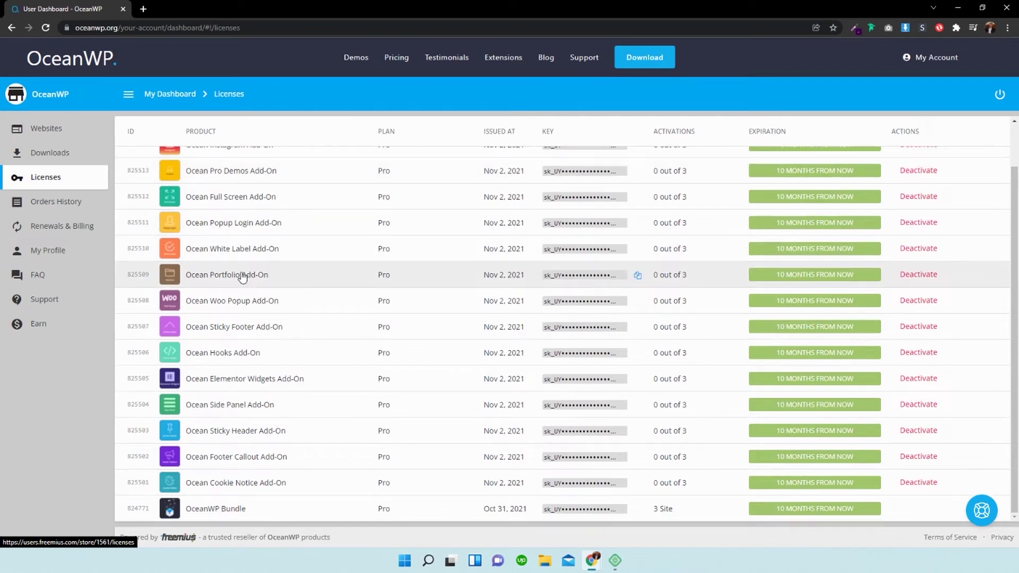
pyautogui.scroll(1, 471, 266)
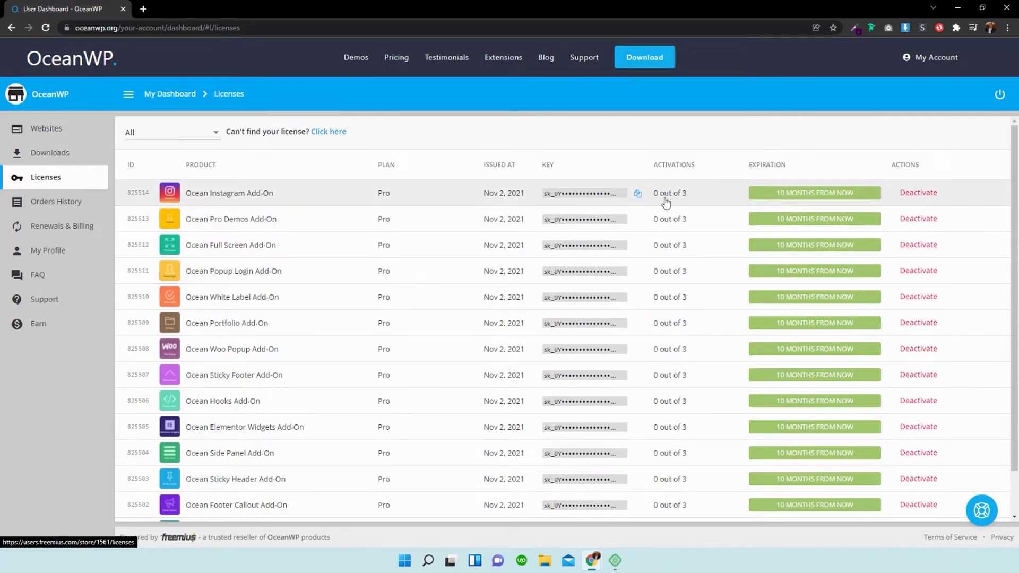
# - Download the Ocean Cookie Notice Add-On v2.0.3 zip from the Downloads list
pyautogui.click(42, 154)
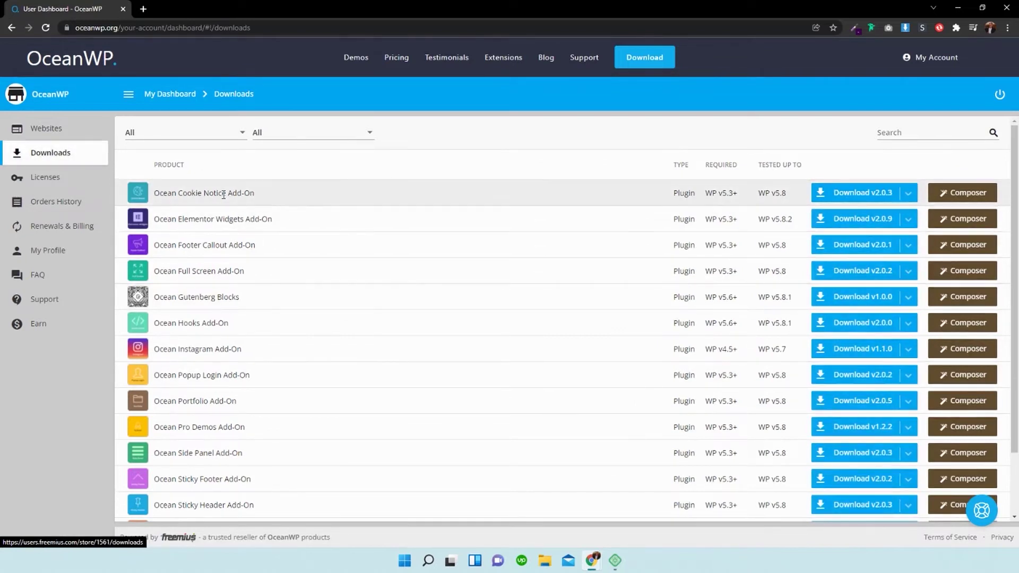
pyautogui.scroll(-1, 250, 292)
pyautogui.scroll(1, 372, 305)
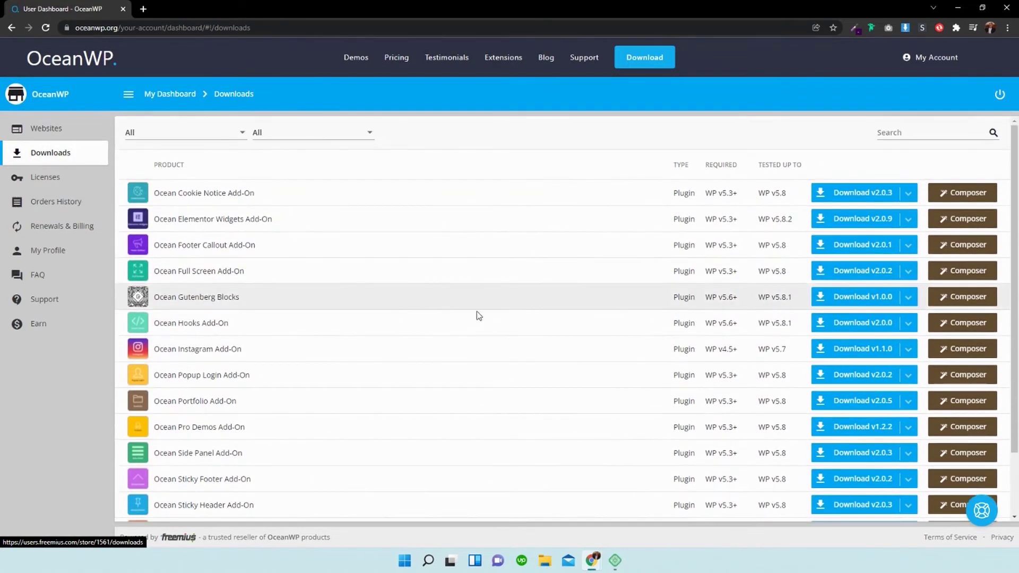
pyautogui.click(844, 201)
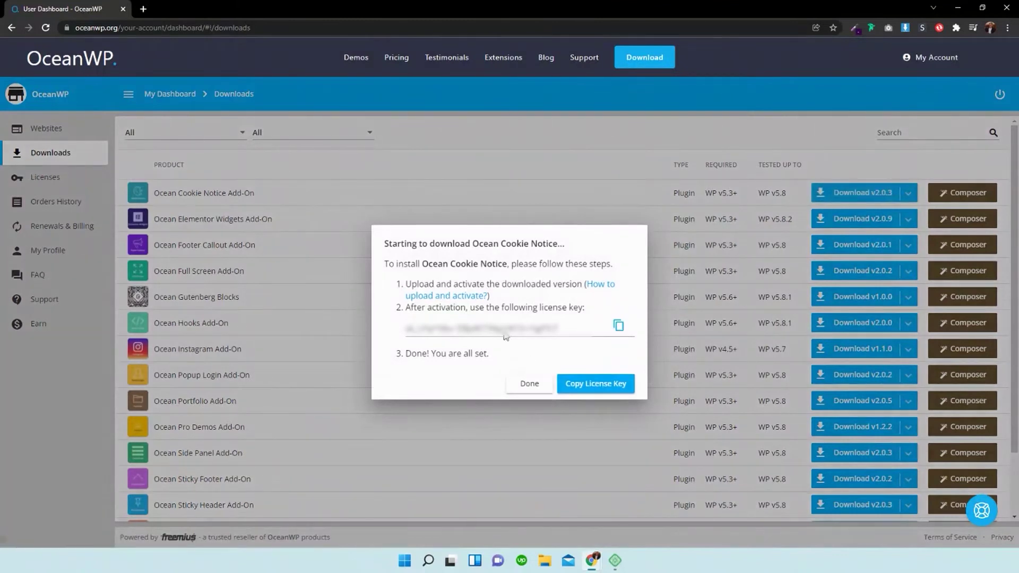
pyautogui.click(530, 383)
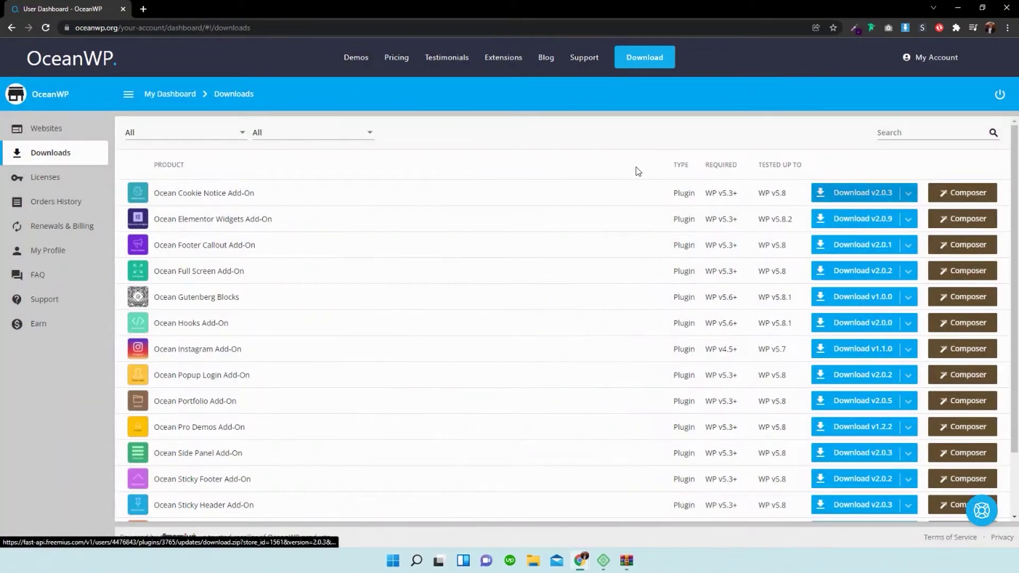
pyautogui.click(853, 192)
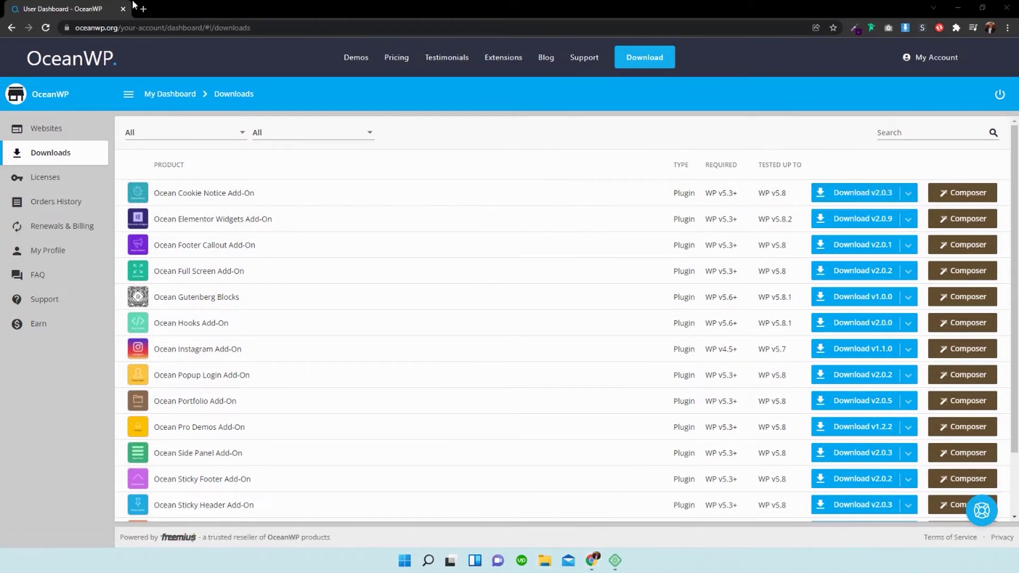
# - Close the OceanWP account window and go to WordPress Plugins > Add New
pyautogui.click(958, 8)
pyautogui.click(49, 5)
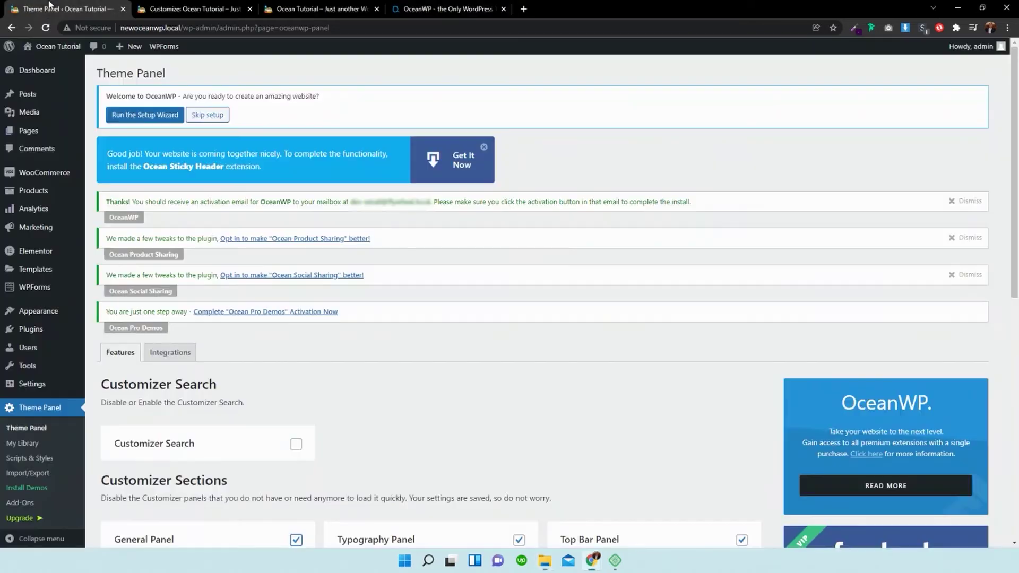
pyautogui.moveTo(29, 329)
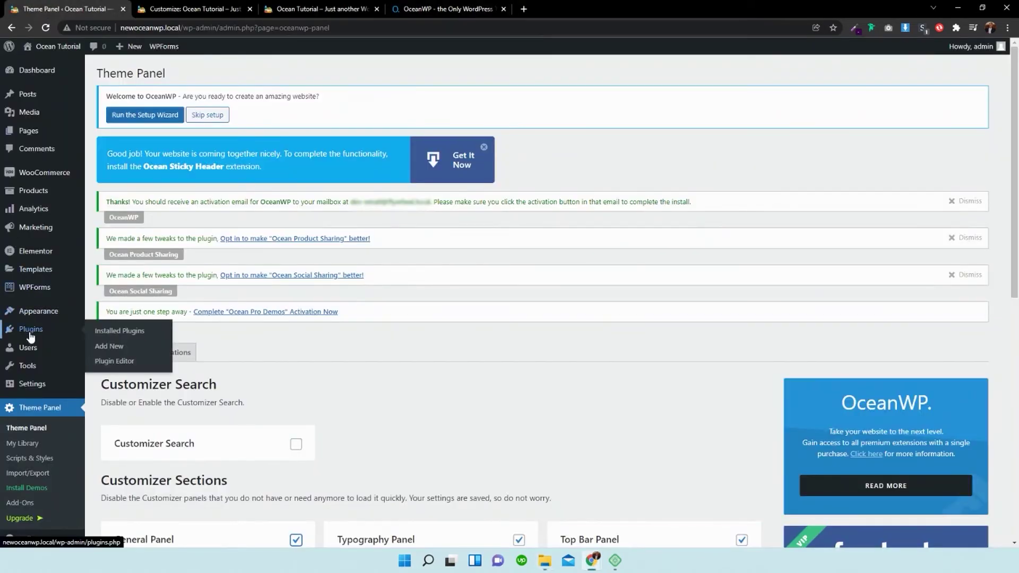
pyautogui.click(115, 354)
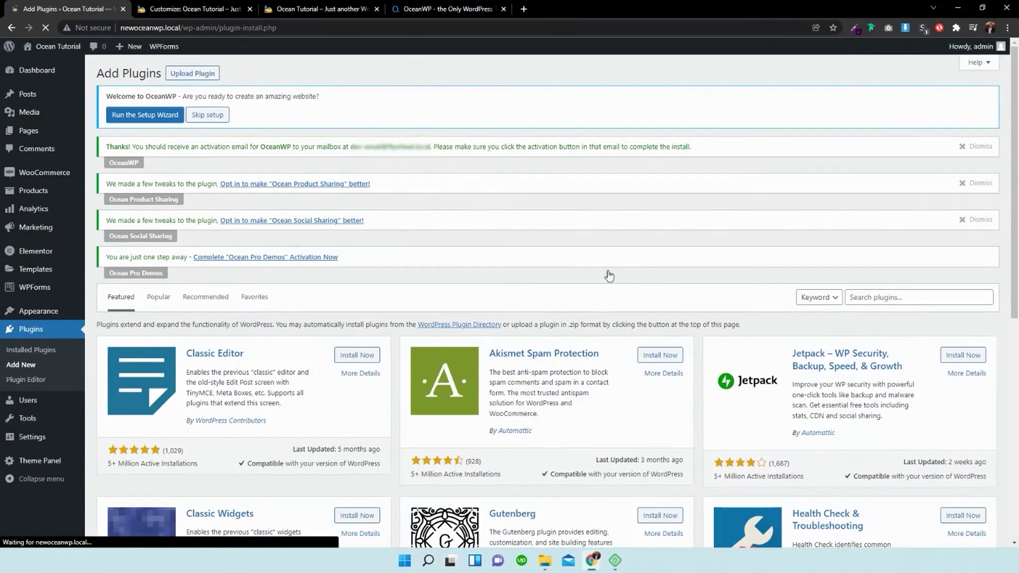
# - Upload ocean-cookie-notice.2.0.3.zip from the Downloads folder and install it
pyautogui.click(208, 79)
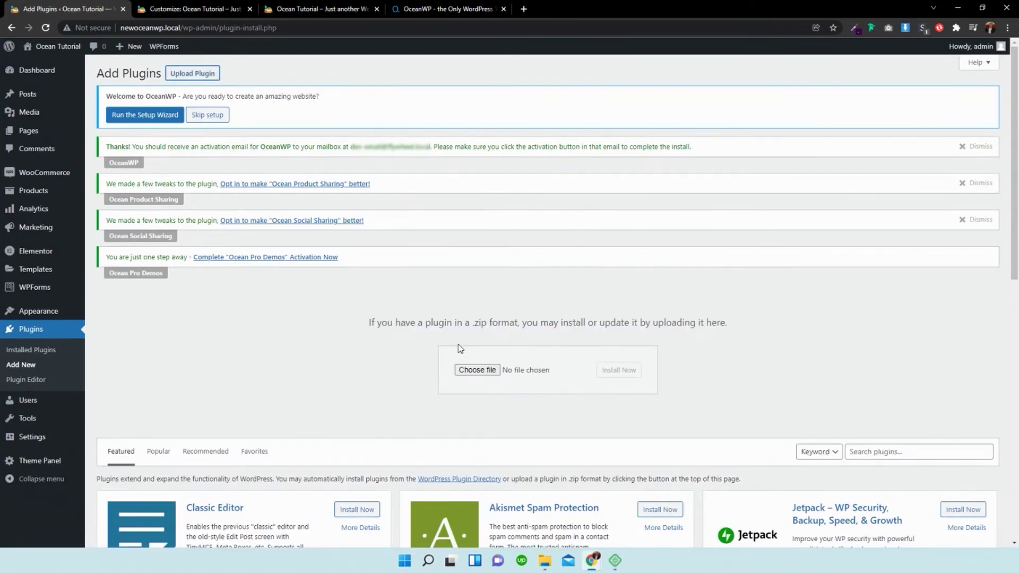
pyautogui.click(467, 371)
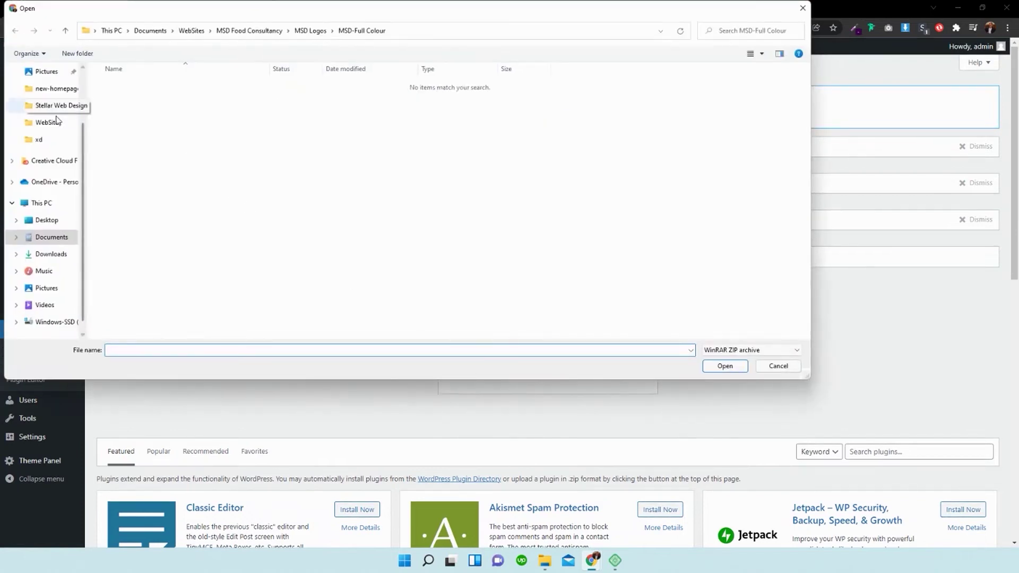
pyautogui.click(51, 254)
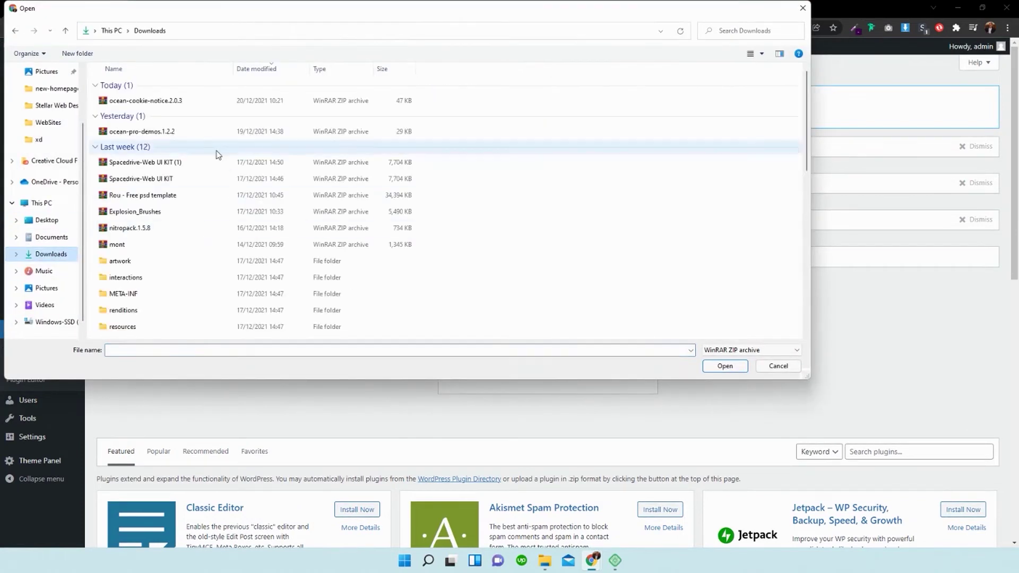
pyautogui.click(159, 101)
pyautogui.click(726, 366)
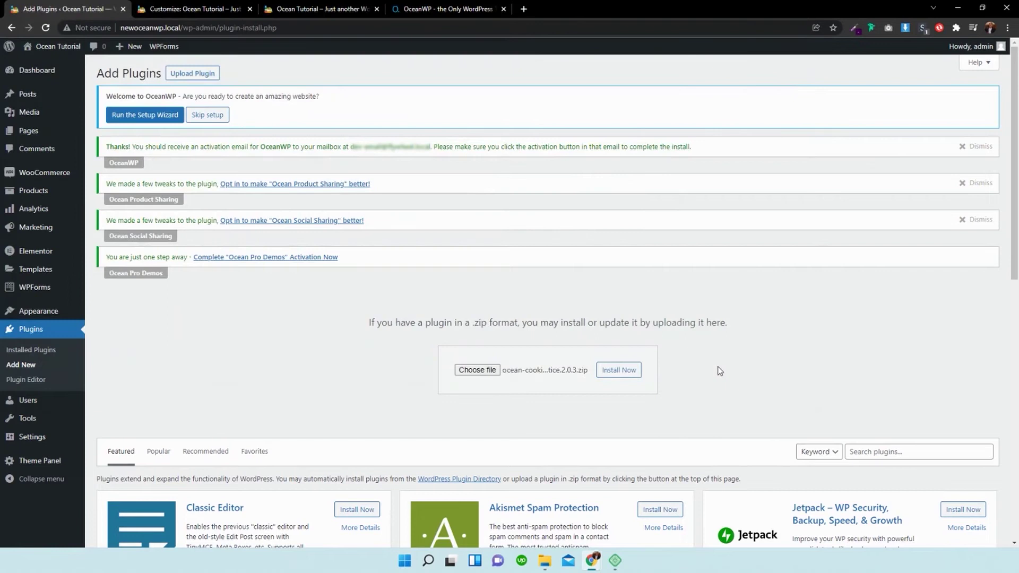
pyautogui.click(614, 375)
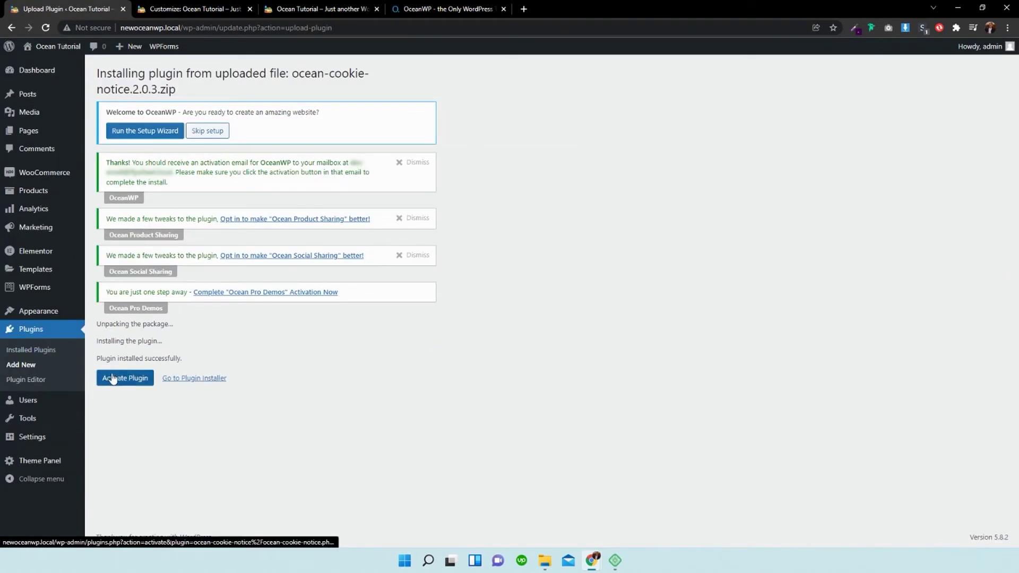
# - Activate Ocean Cookie Notice with its Pro licence and return to the Plugins list
pyautogui.click(113, 378)
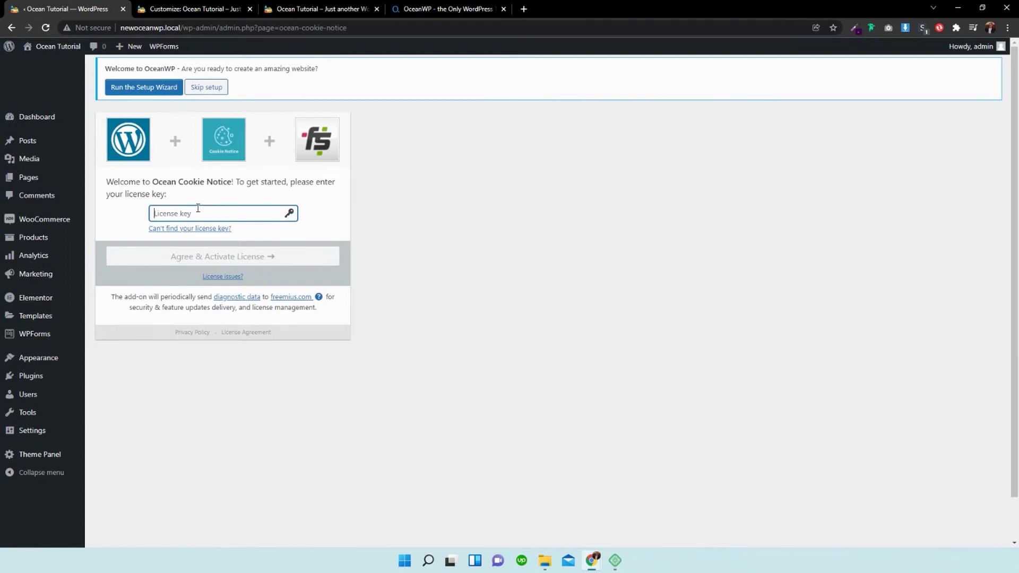
pyautogui.middleClick(67, 13)
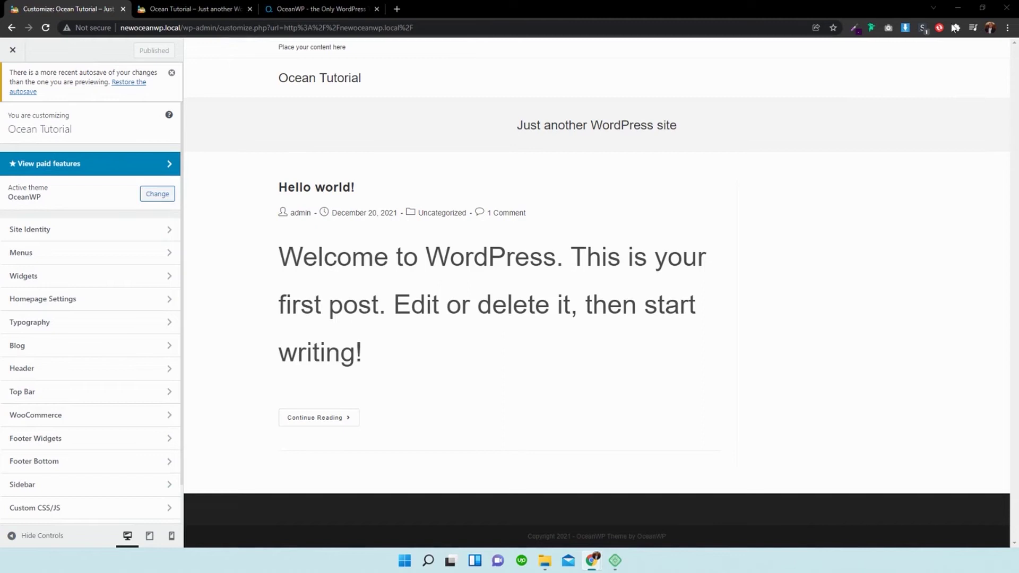
pyautogui.click(313, 8)
pyautogui.hotkey('alt', 'Tab')
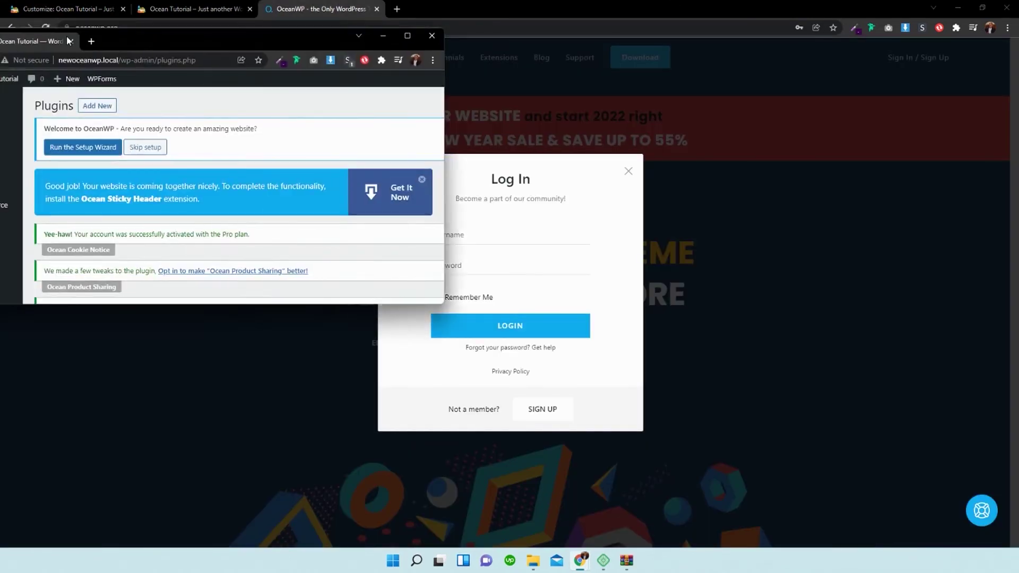
pyautogui.scroll(-1, 287, 276)
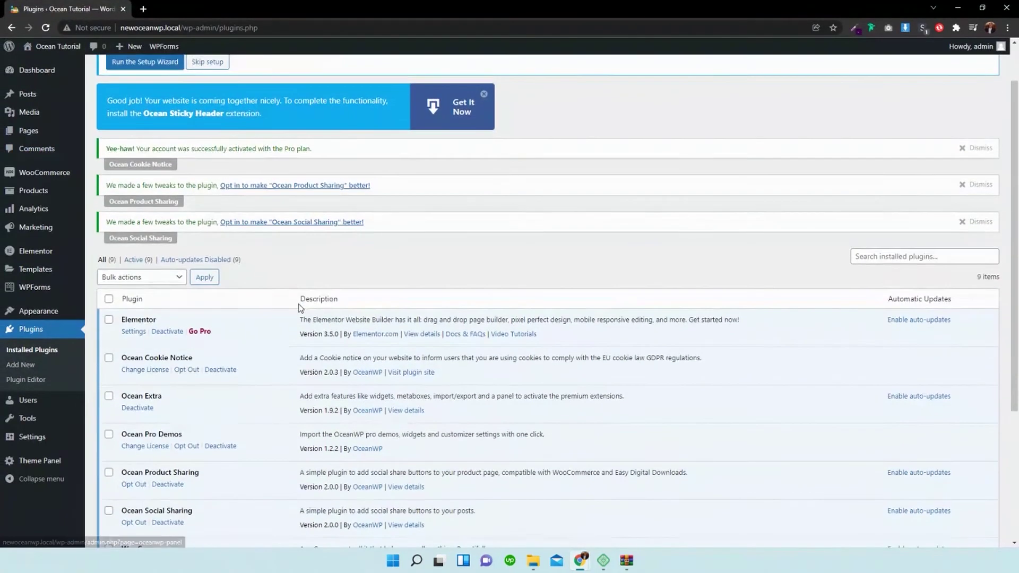
pyautogui.scroll(-4, 231, 294)
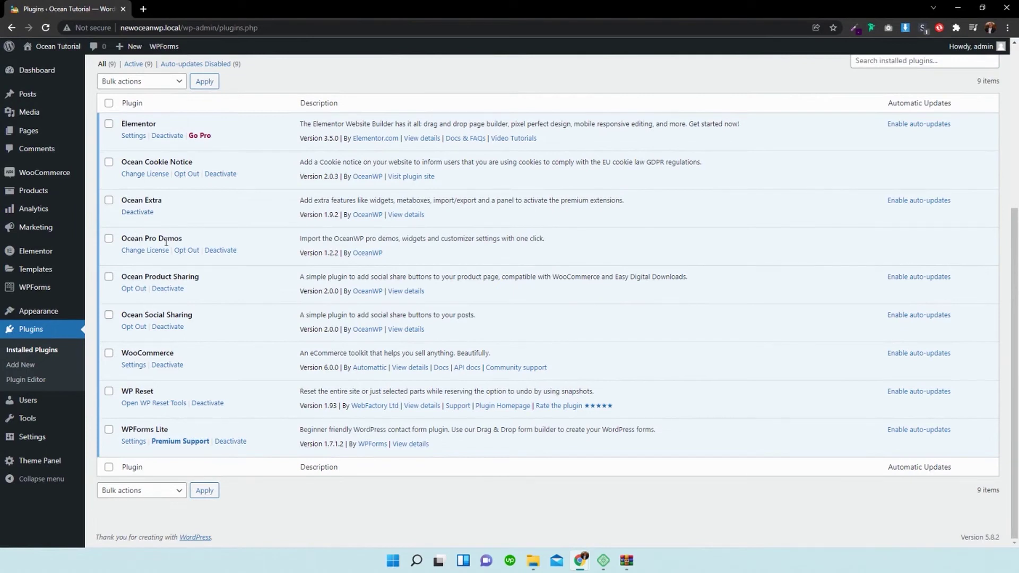
# - Browse the OceanWP Theme Panel, then visit the live Ocean Tutorial site showing the cookie notice
pyautogui.click(41, 463)
pyautogui.scroll(-8, 481, 333)
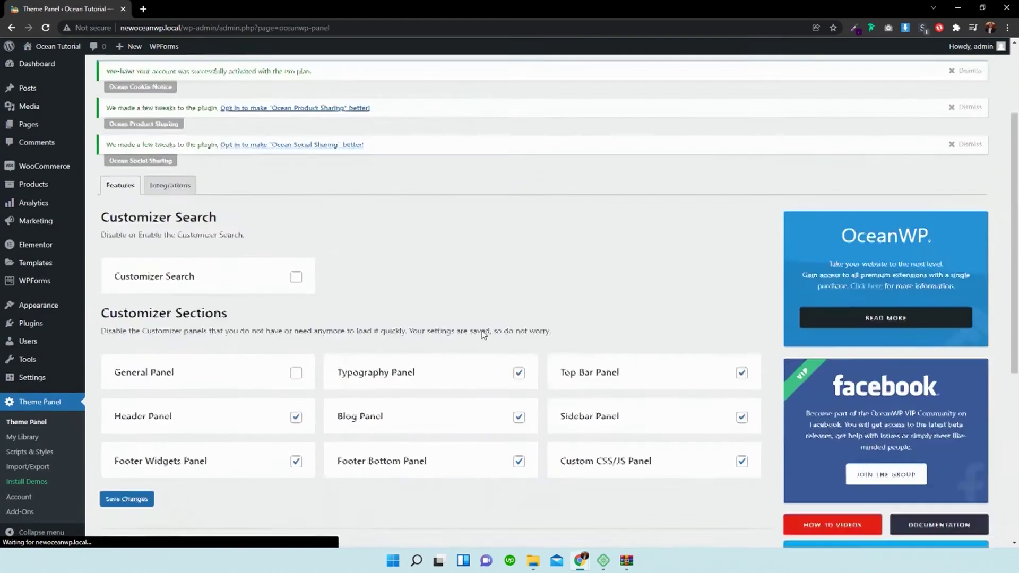
pyautogui.scroll(7, 483, 334)
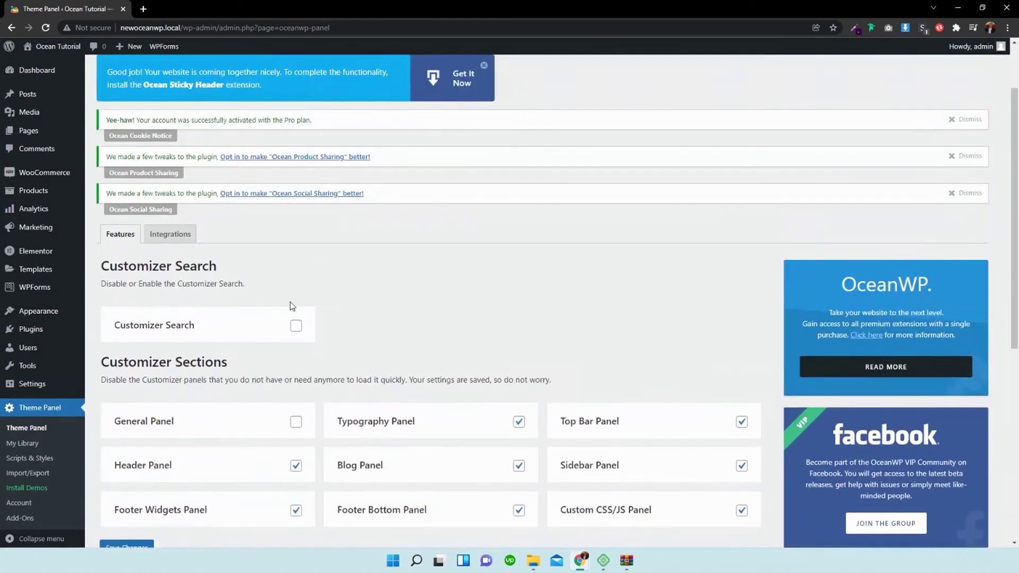
pyautogui.scroll(-3, 368, 286)
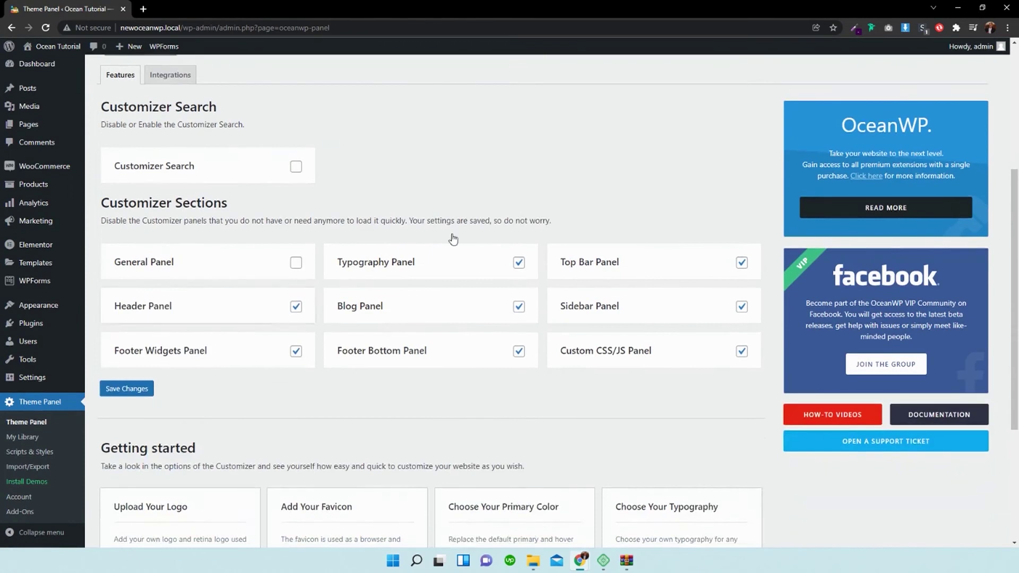
pyautogui.scroll(-4, 433, 327)
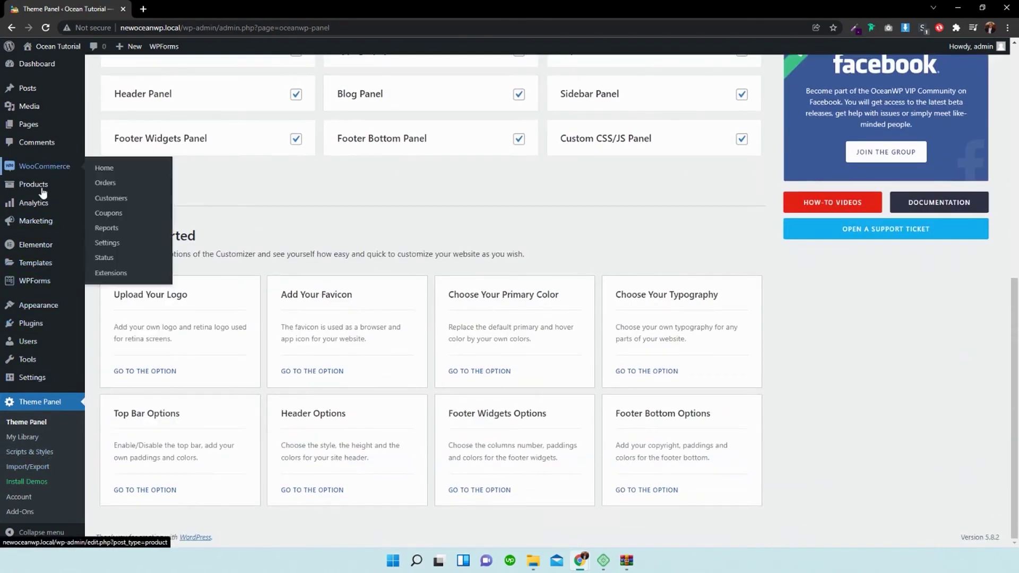
pyautogui.scroll(1, 45, 164)
pyautogui.scroll(8, 45, 164)
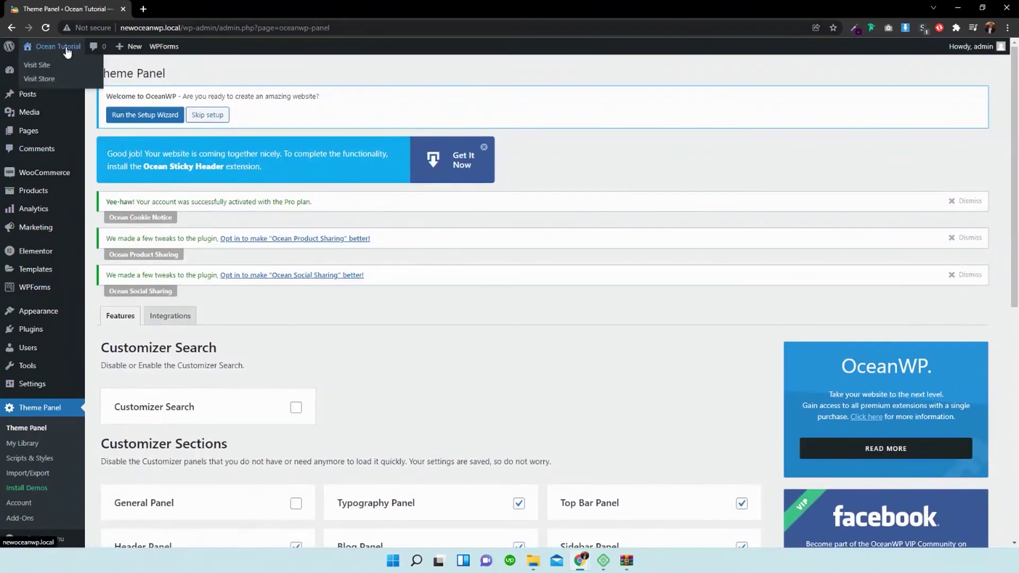
pyautogui.click(66, 49)
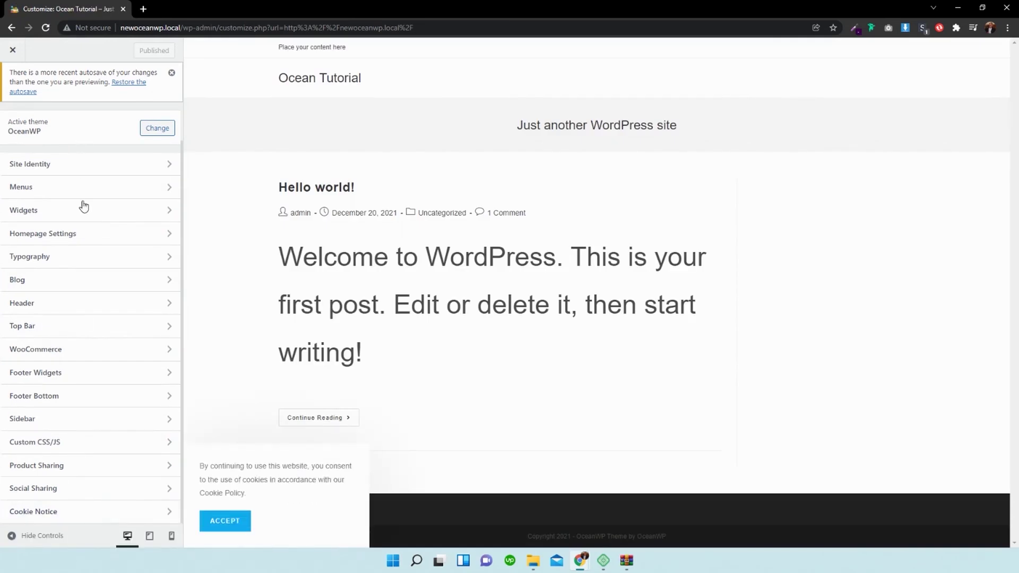
# - Open the Customizer's Cookie Notice section and start editing its consent content text
pyautogui.click(68, 511)
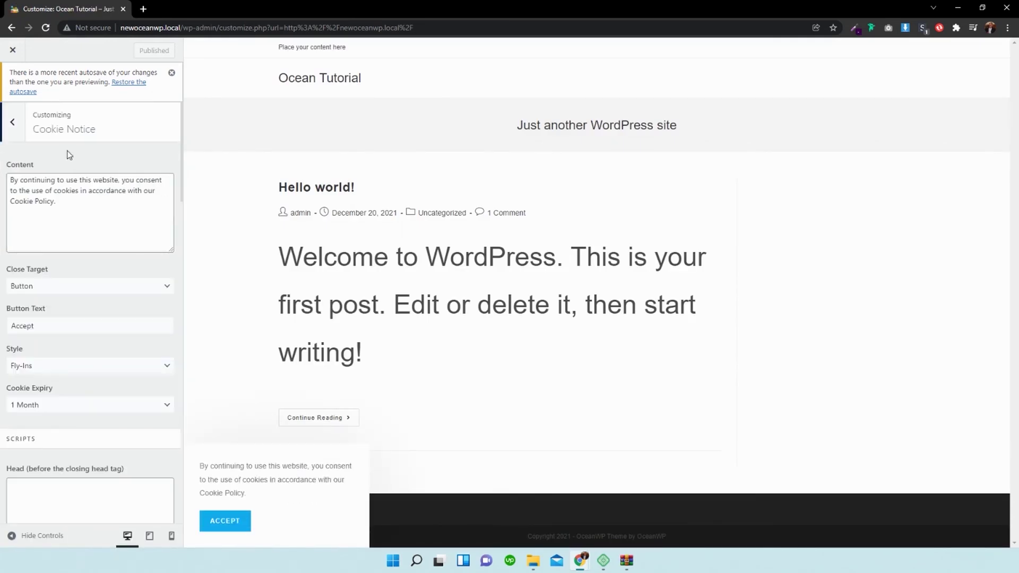
pyautogui.click(228, 529)
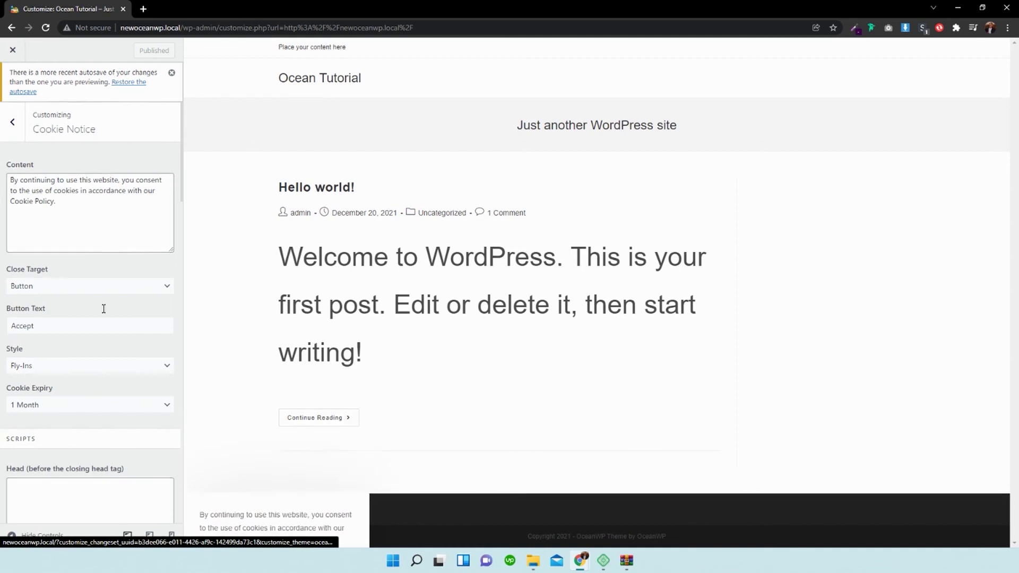
pyautogui.click(83, 222)
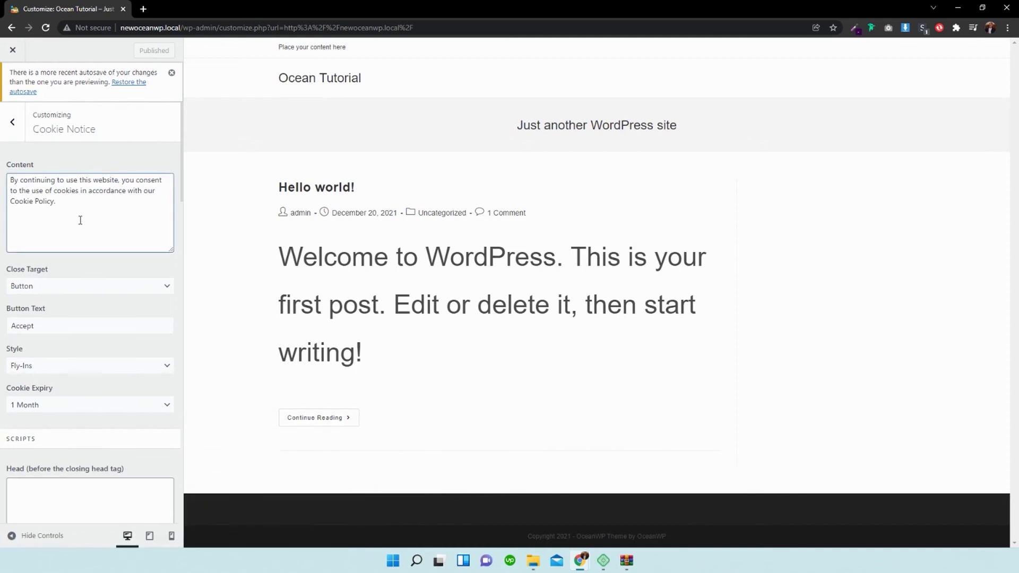